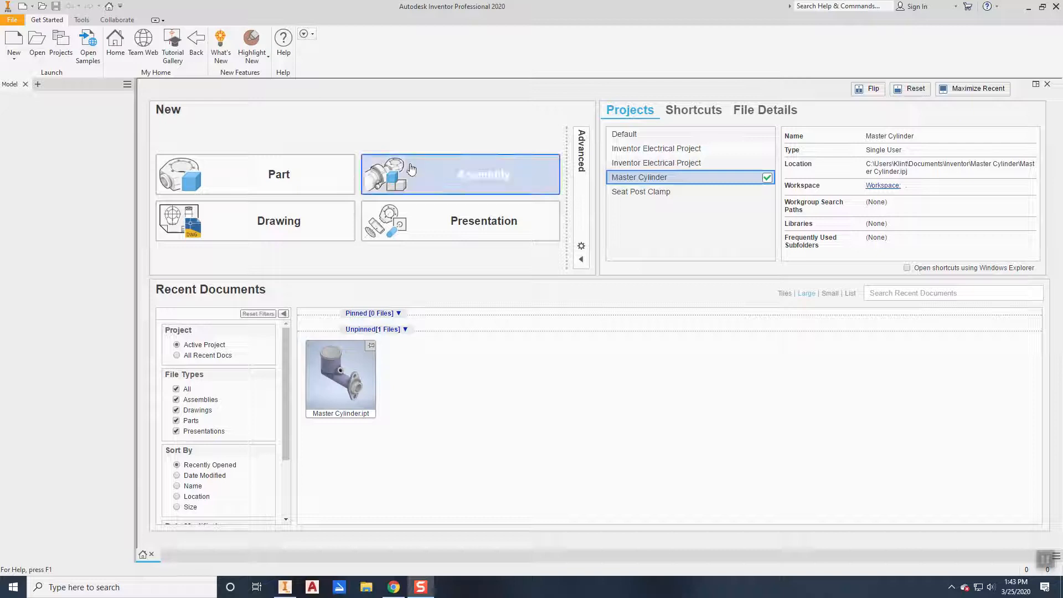
Step: Create a new assembly from the Standard.iam template and place one Master Cylinder part grounded at the origin
left_click(12, 41)
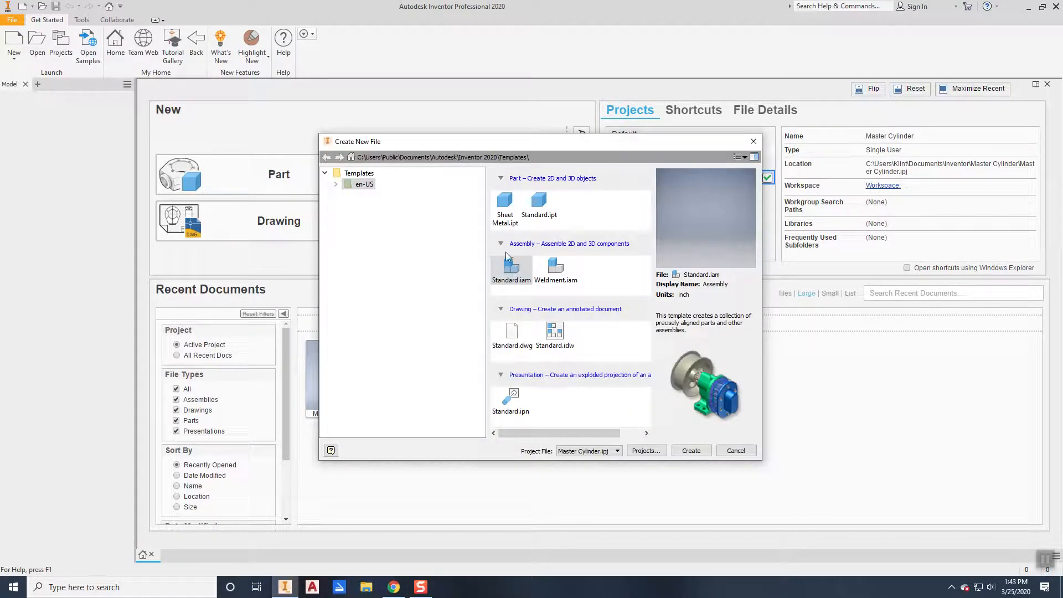
left_click(690, 450)
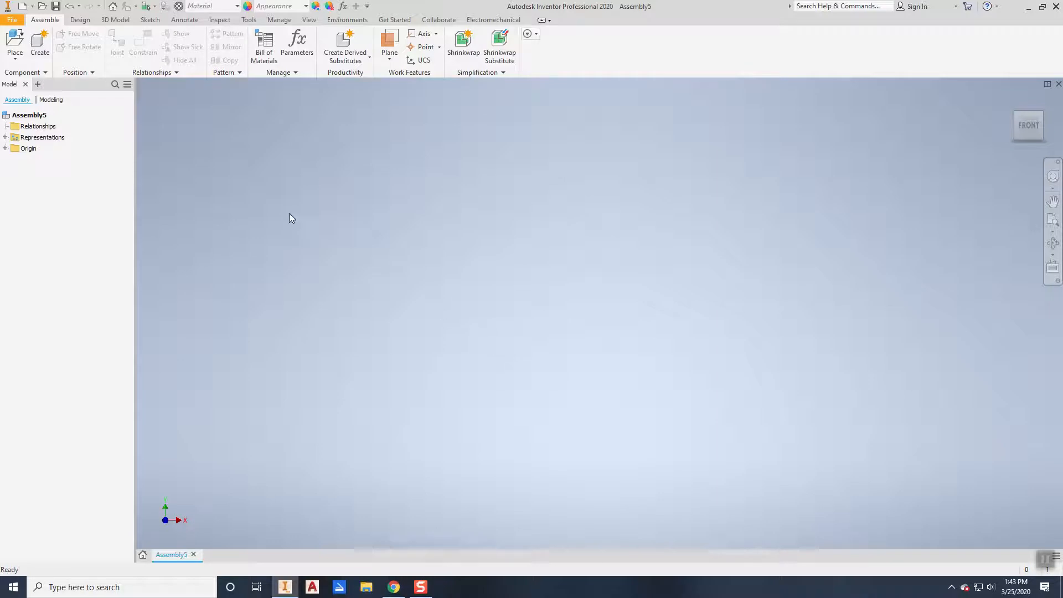
left_click(16, 59)
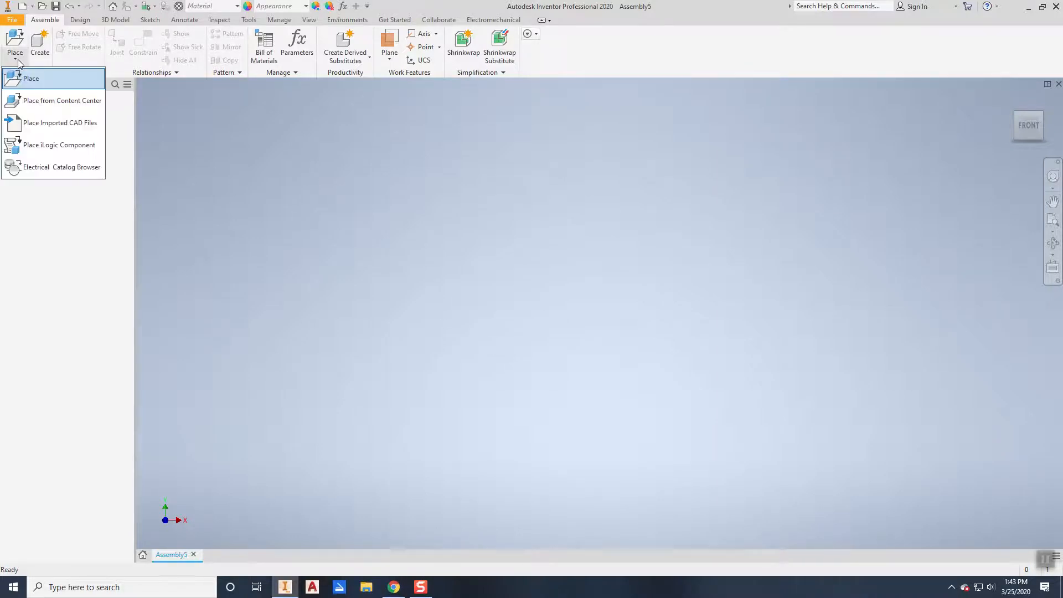
left_click(28, 79)
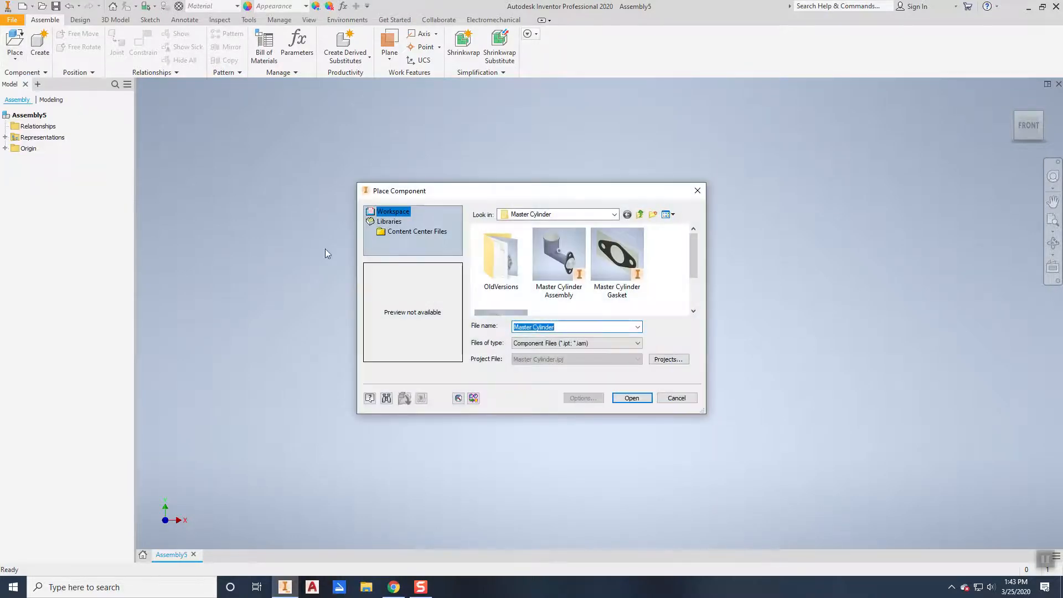
scroll(498, 274, "down", 2)
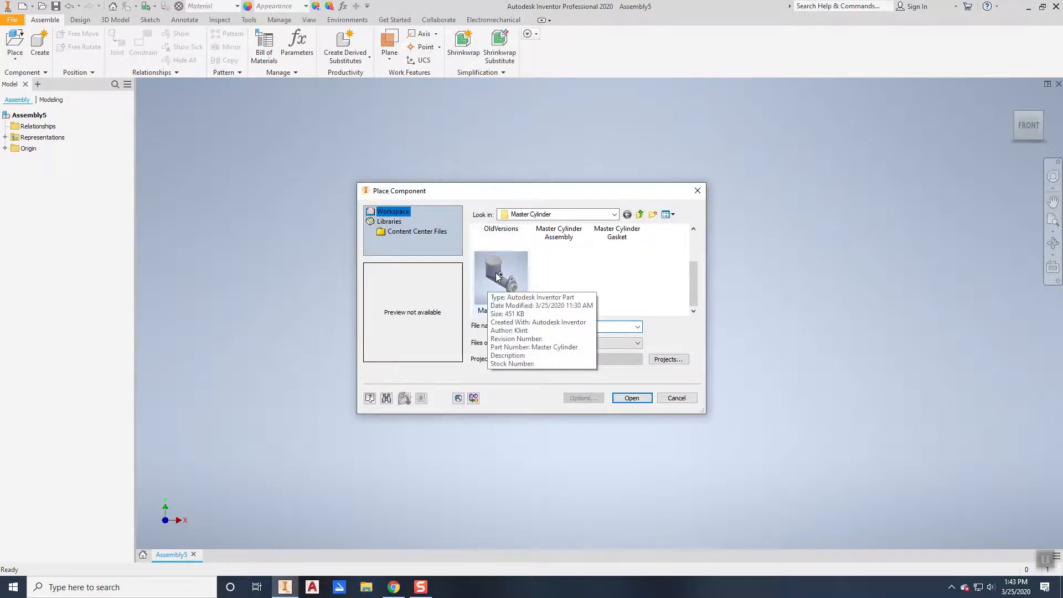
left_click(498, 277)
left_click(635, 400)
right_click(580, 292)
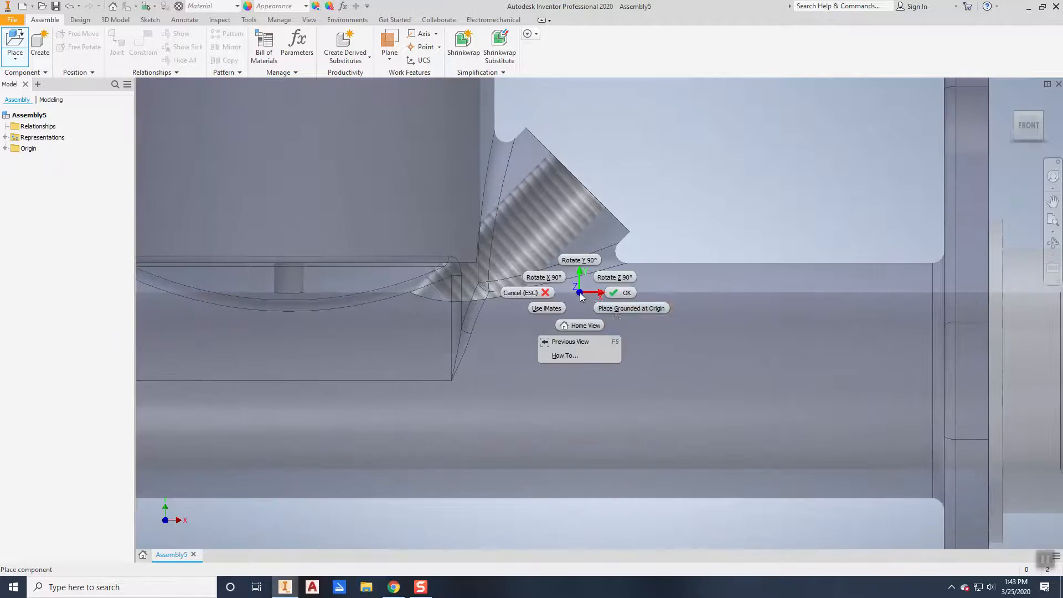
left_click(619, 308)
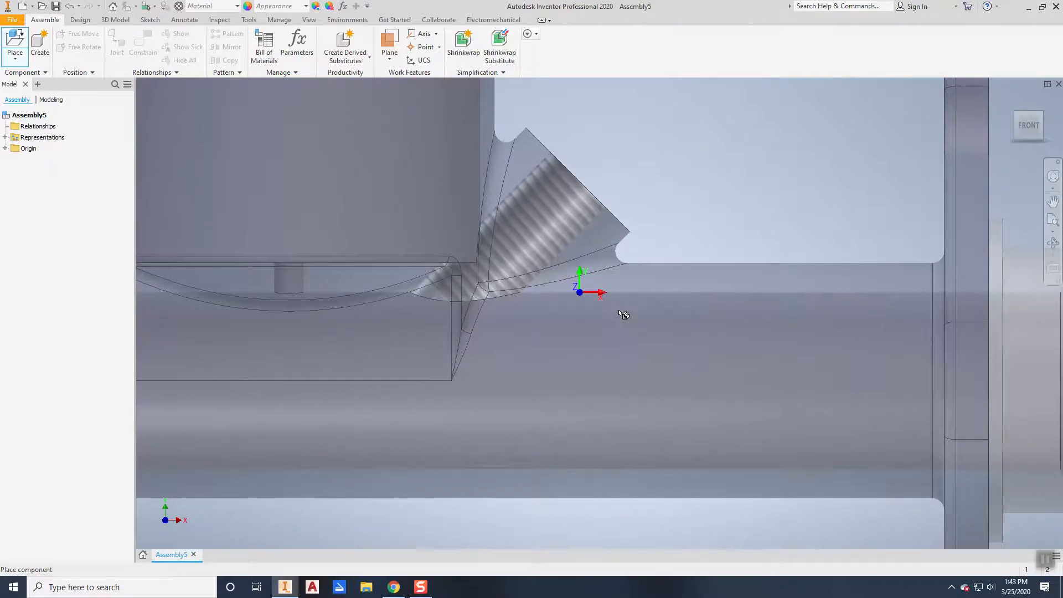
right_click(410, 352)
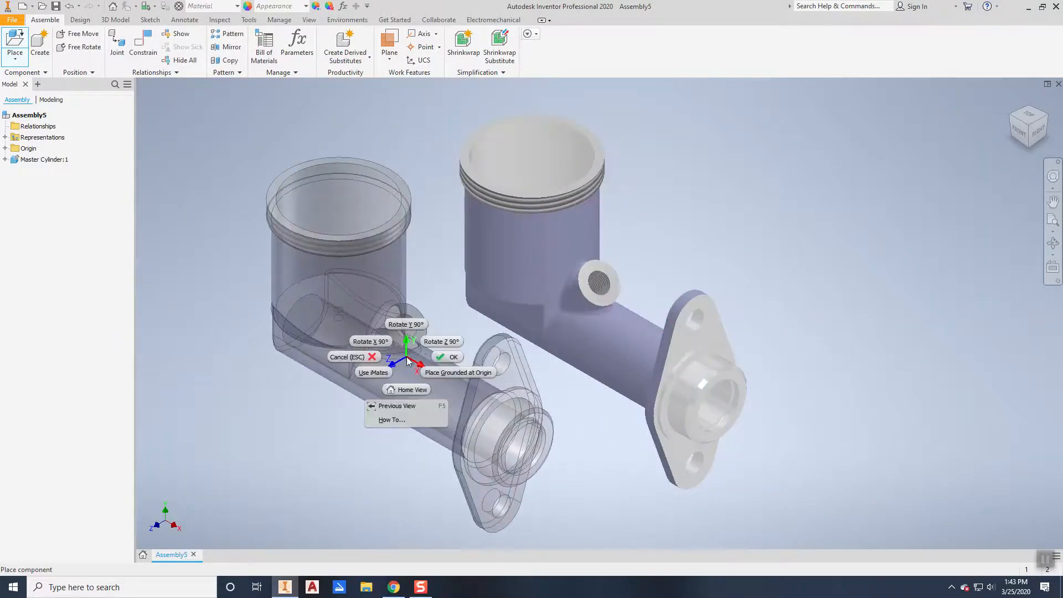
left_click(441, 352)
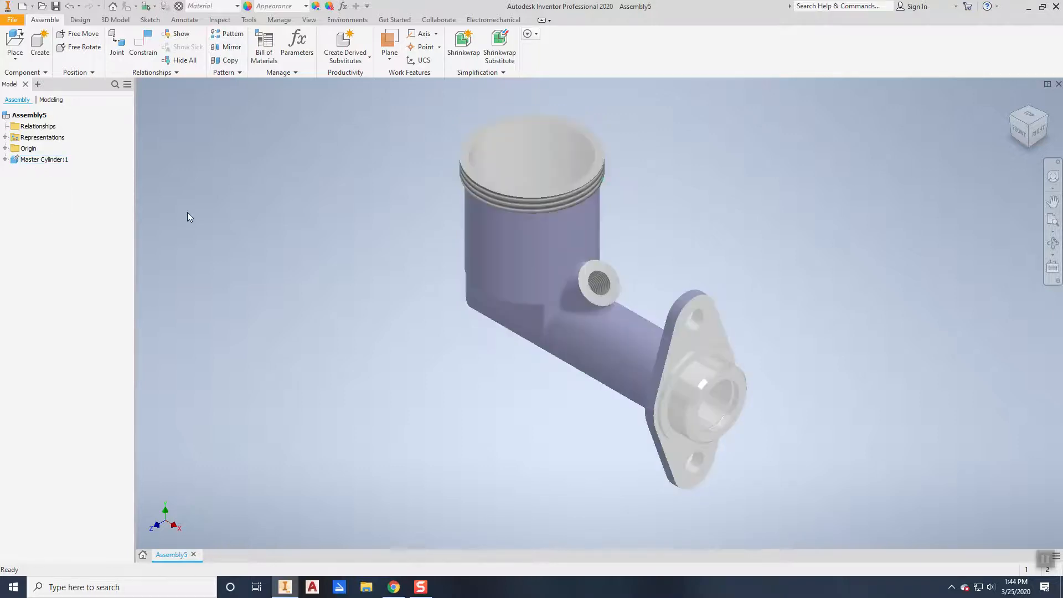
Step: Create an in-place part named Gasket from the Standard.ipt template on the front face of the cylinder's mounting flange
middle_click_drag(442, 325, 608, 278, "shift")
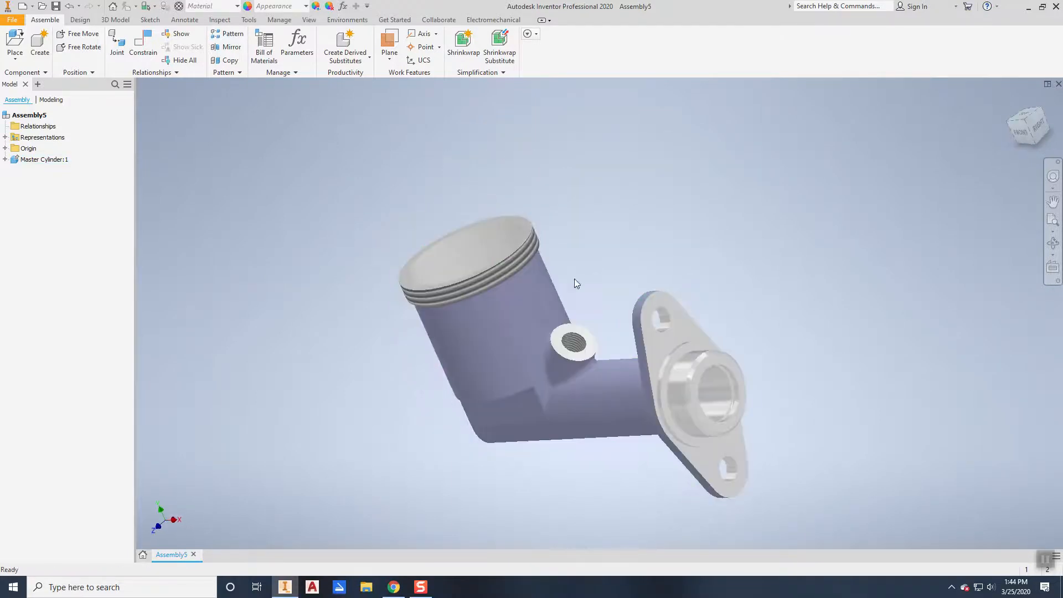
key("F6")
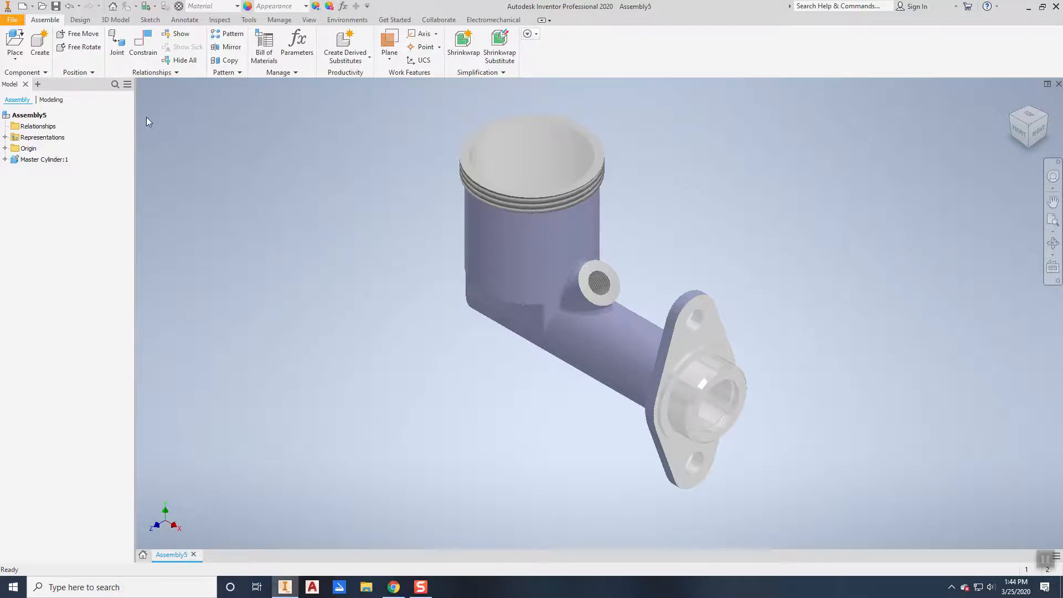
left_click(39, 49)
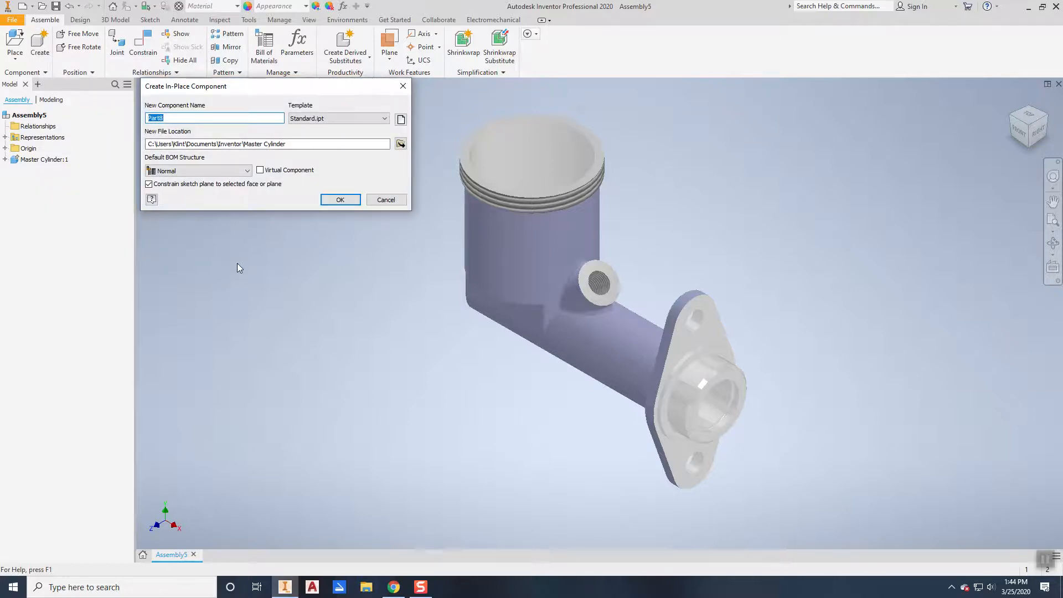
type("Gasket")
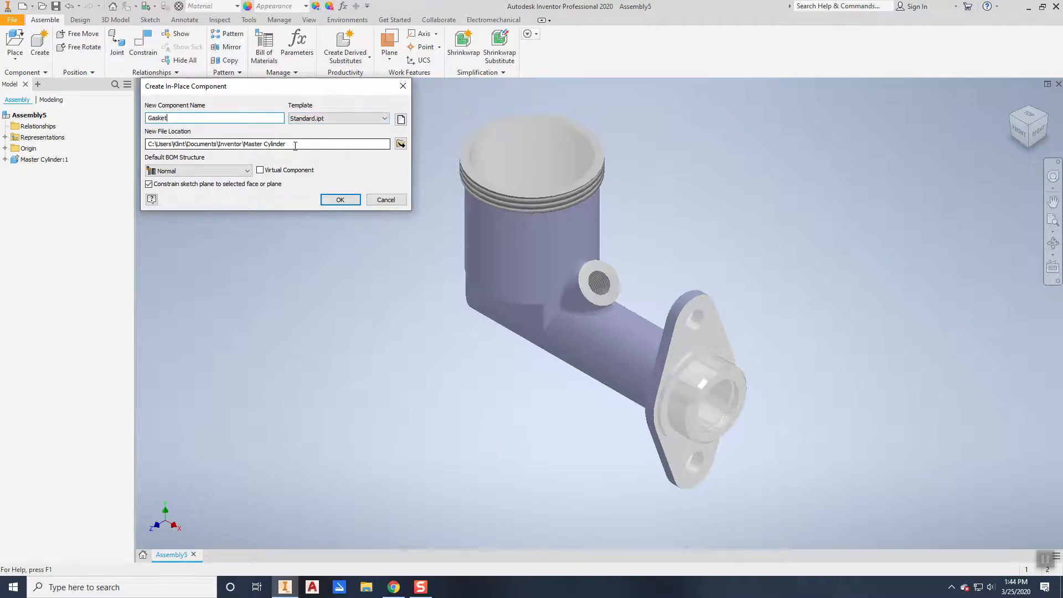
left_click(340, 199)
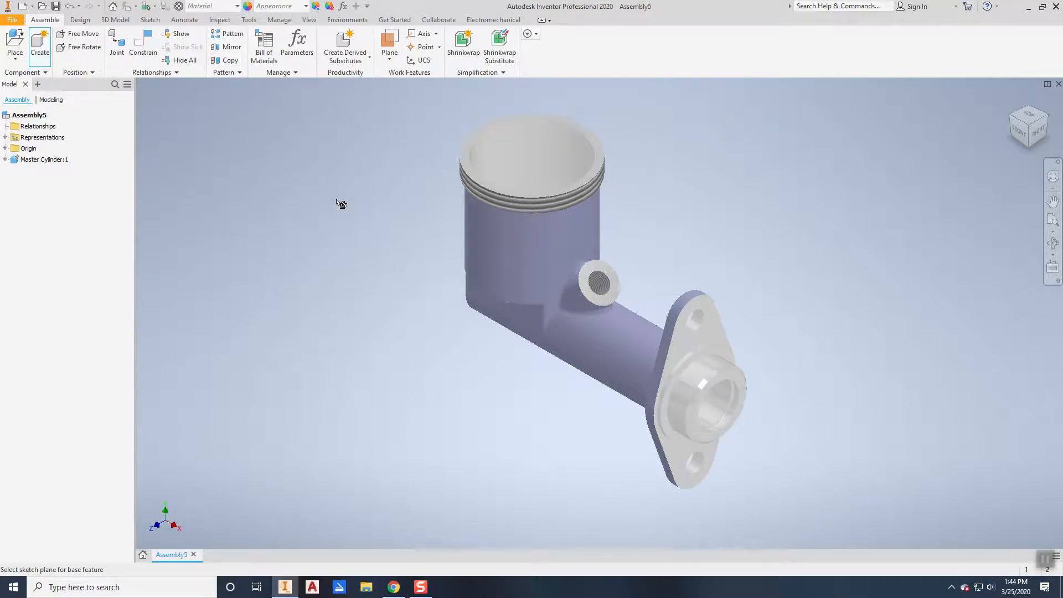
left_click(719, 334)
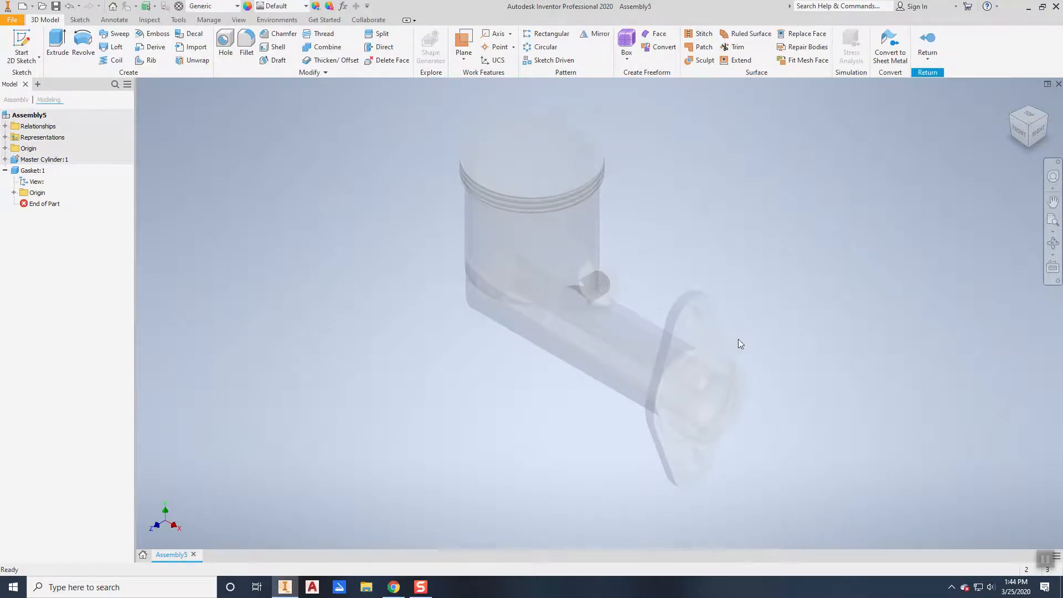
Step: Expand the gasket's origin geometry and start a 2D sketch on the flange's front face
left_click(14, 193)
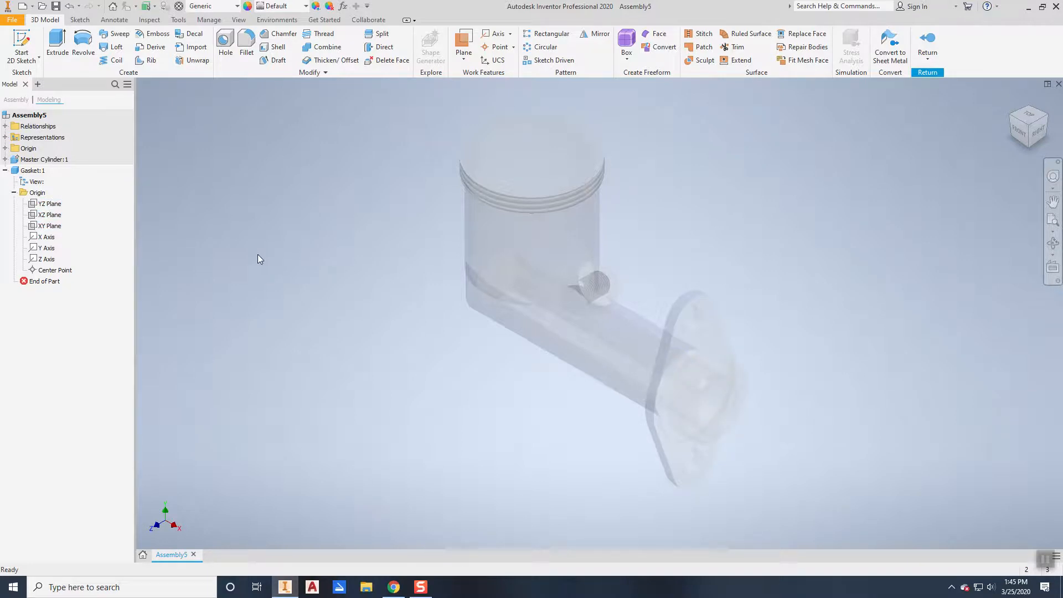
left_click(21, 44)
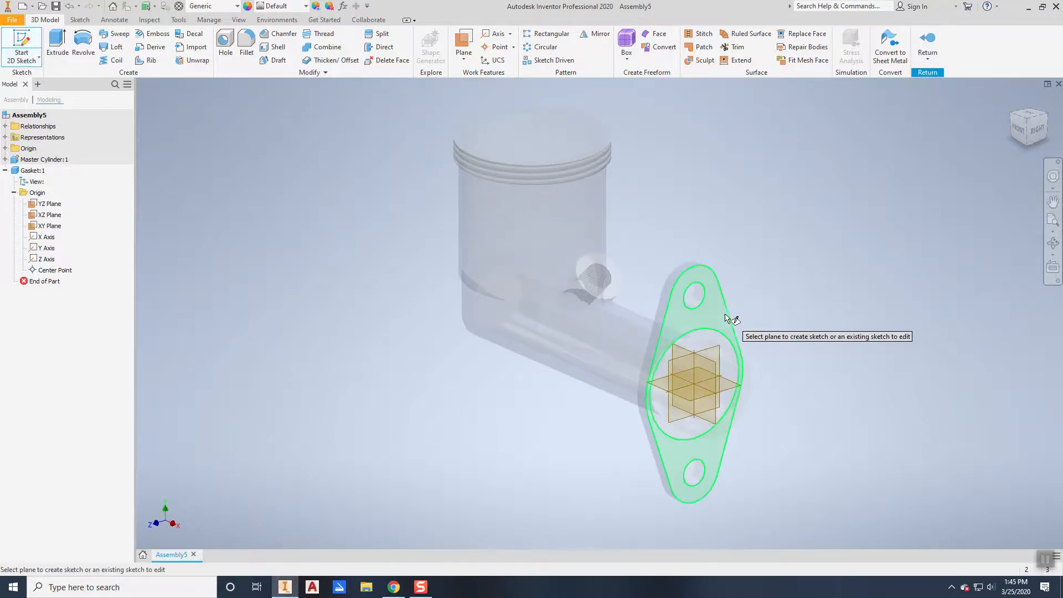
left_click(722, 320)
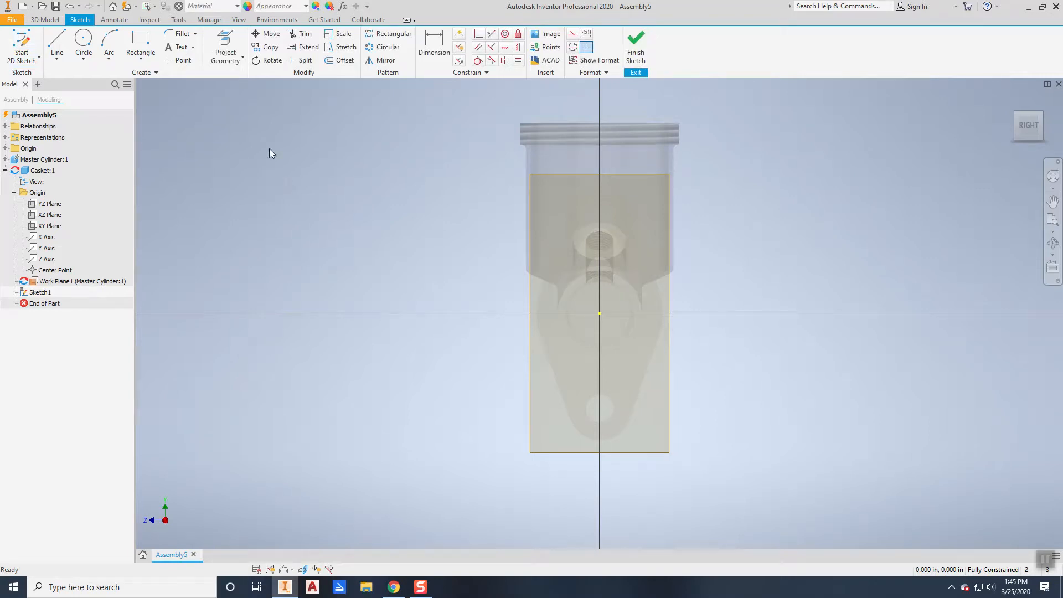
Step: Project the outer edges of the flange into the gasket sketch to form its complete outline
left_click(226, 49)
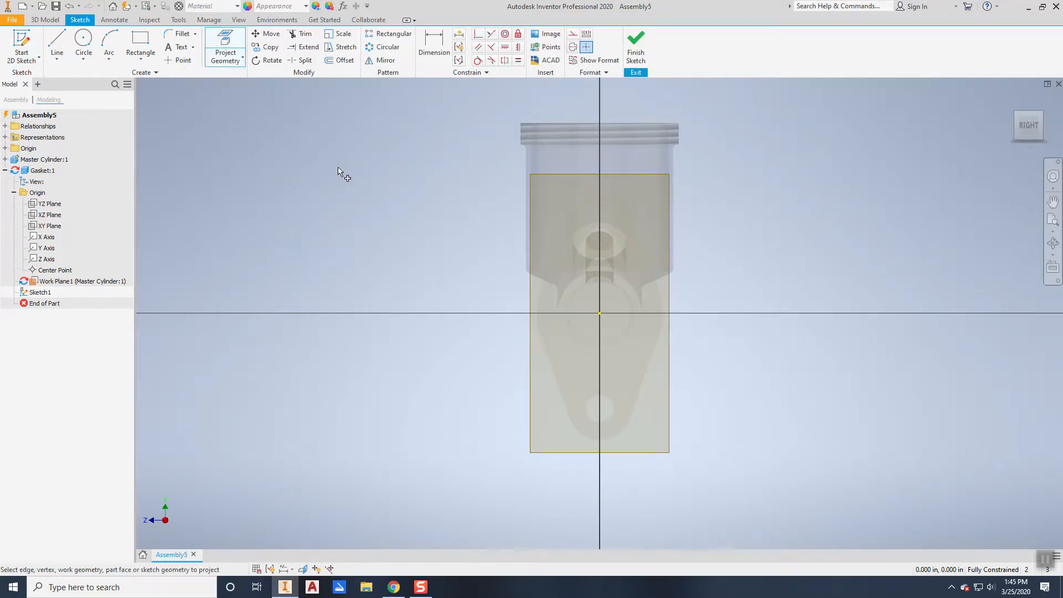
mouse_move(421, 288)
middle_mouse_down("shift")
mouse_move(472, 303)
mouse_move(444, 280)
middle_mouse_up("shift")
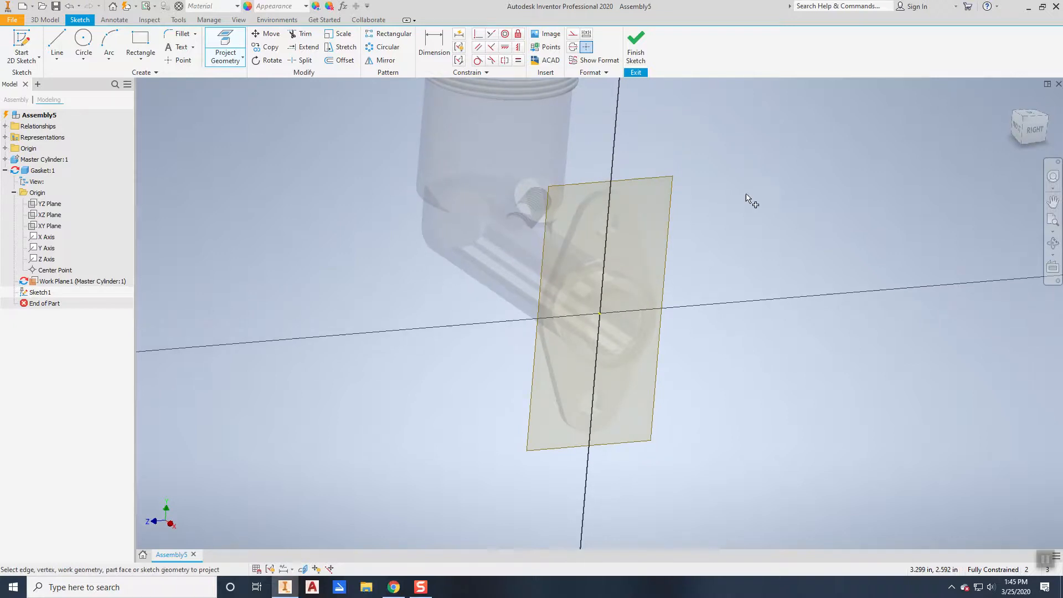
left_click(645, 251)
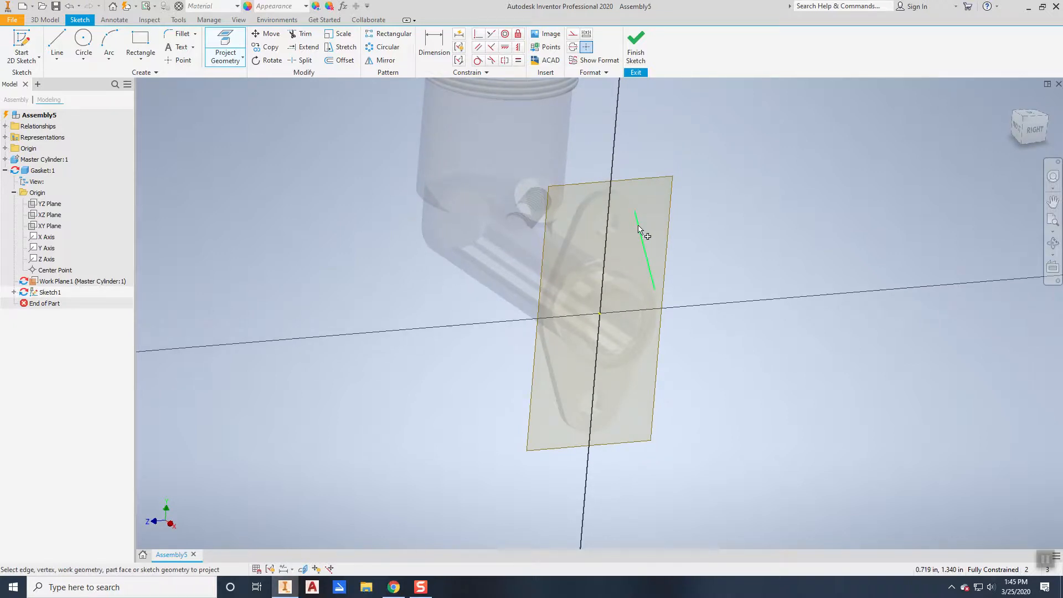
left_click(629, 201)
left_click(561, 275)
left_click(543, 330)
left_click(559, 386)
left_click(580, 435)
left_click(633, 402)
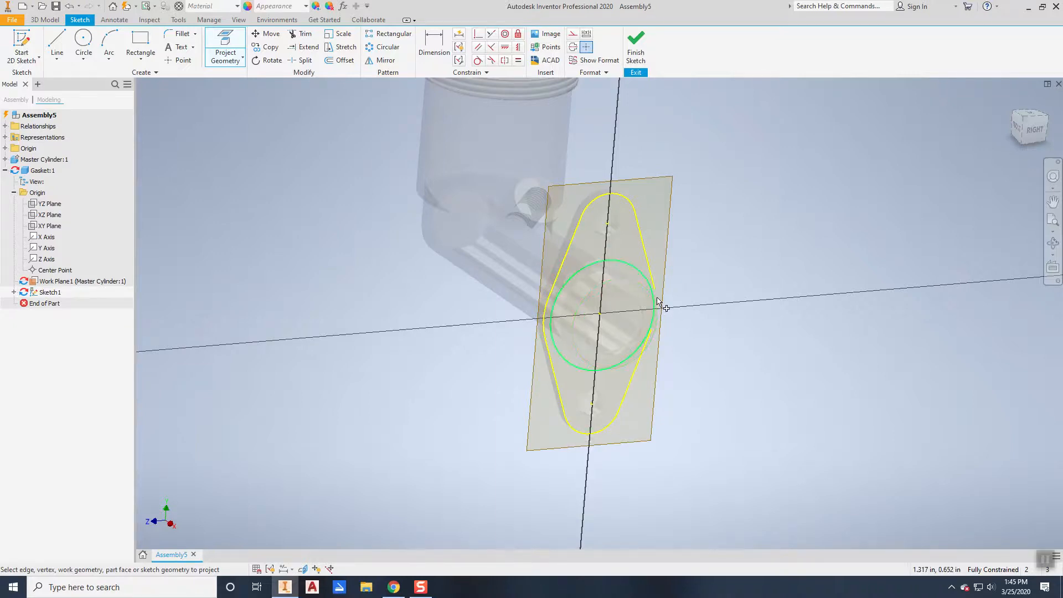
left_click(664, 299)
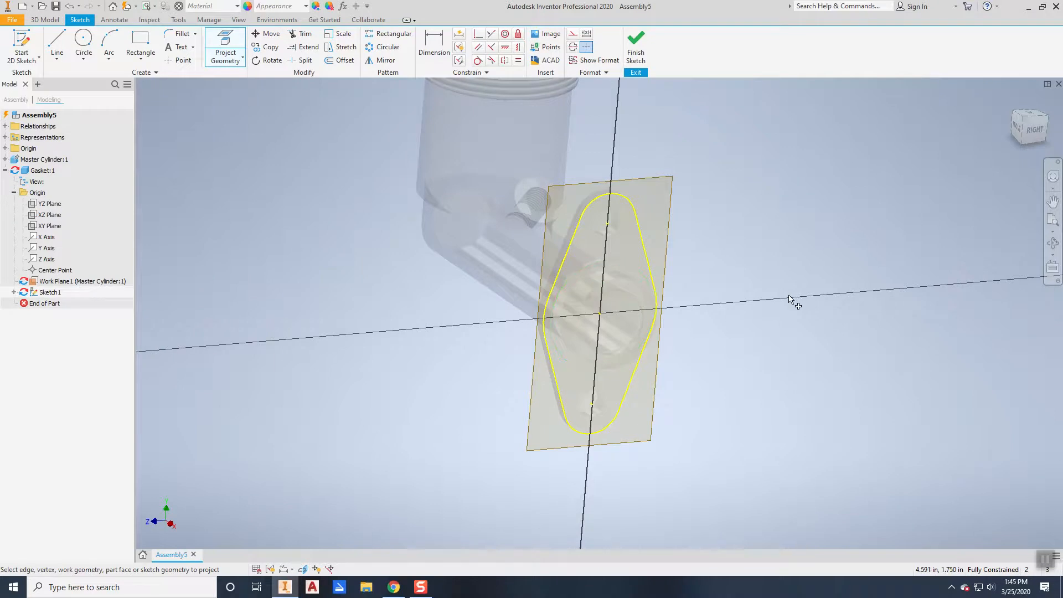
right_click(705, 145)
left_click(731, 143)
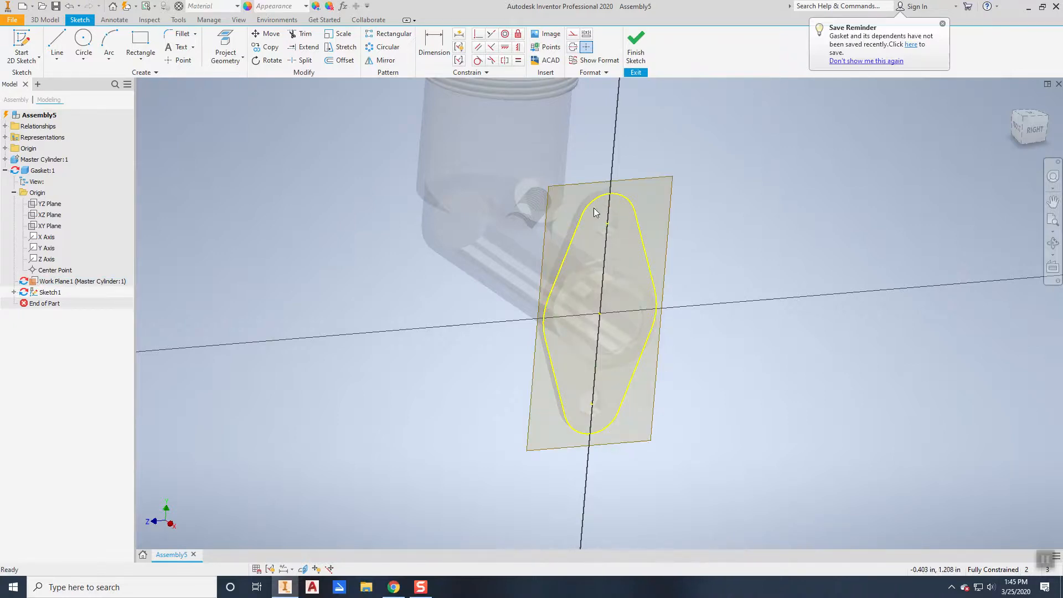
Step: Sketch a circle about 1.35 in in diameter at the flange's center and a circle about 0.43 in at each bolt-hole center
left_click(83, 44)
left_click(599, 314)
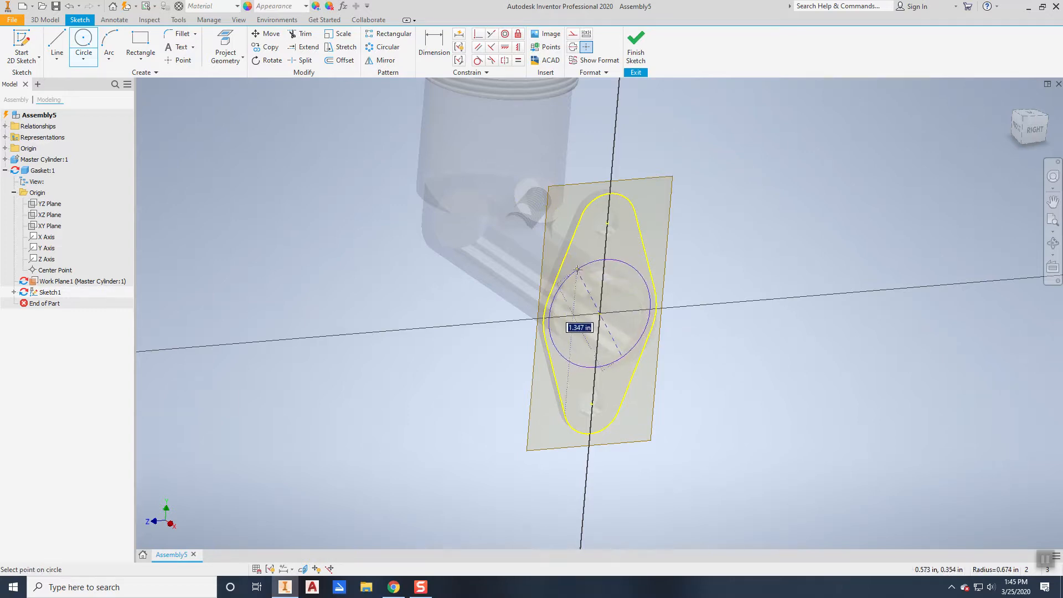
left_click(578, 269)
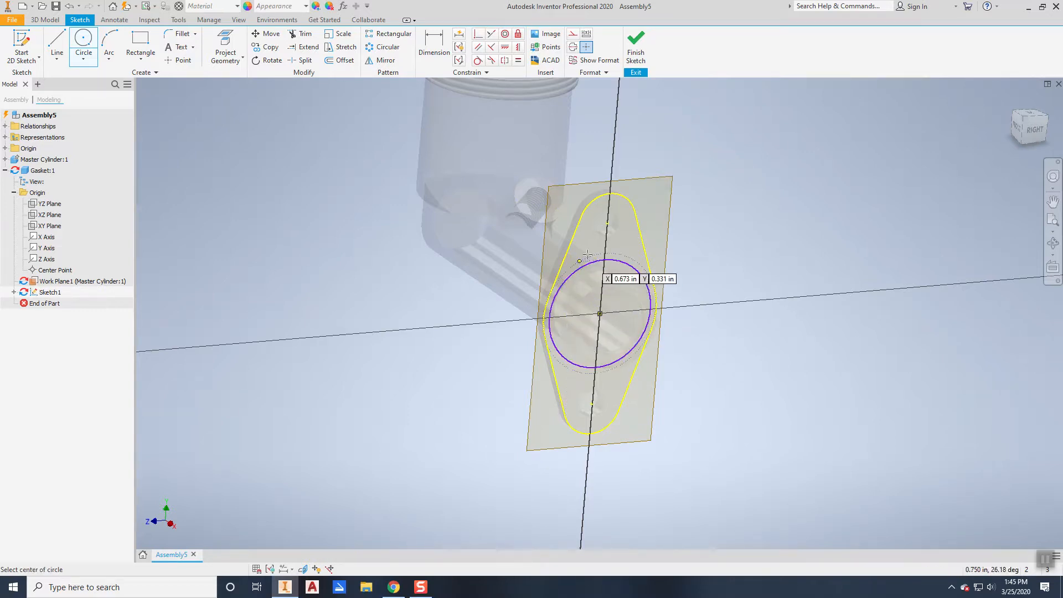
left_click(608, 224)
left_click(621, 236)
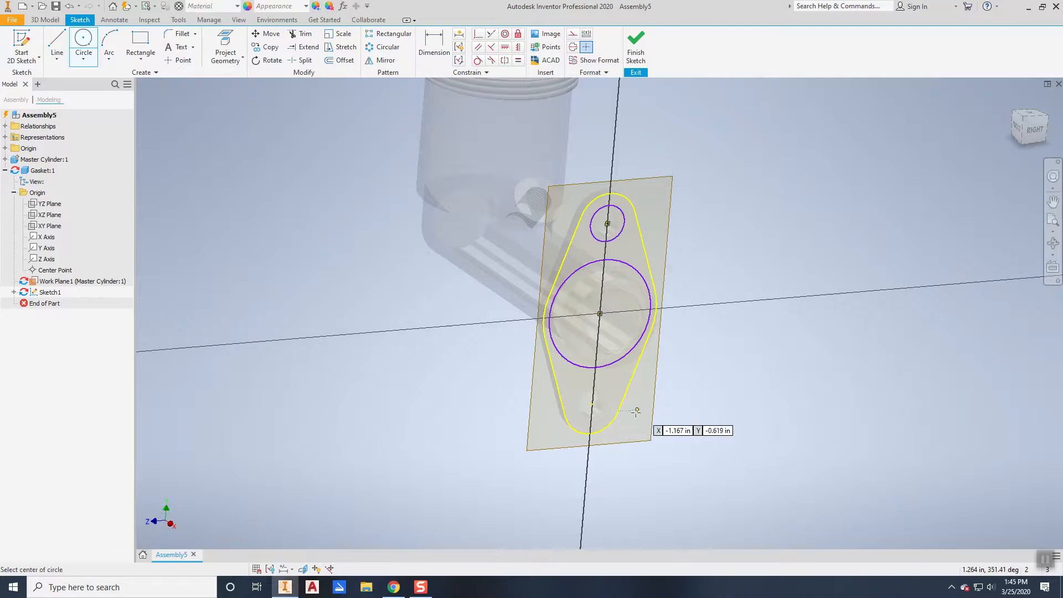
left_click(591, 403)
left_click(605, 391)
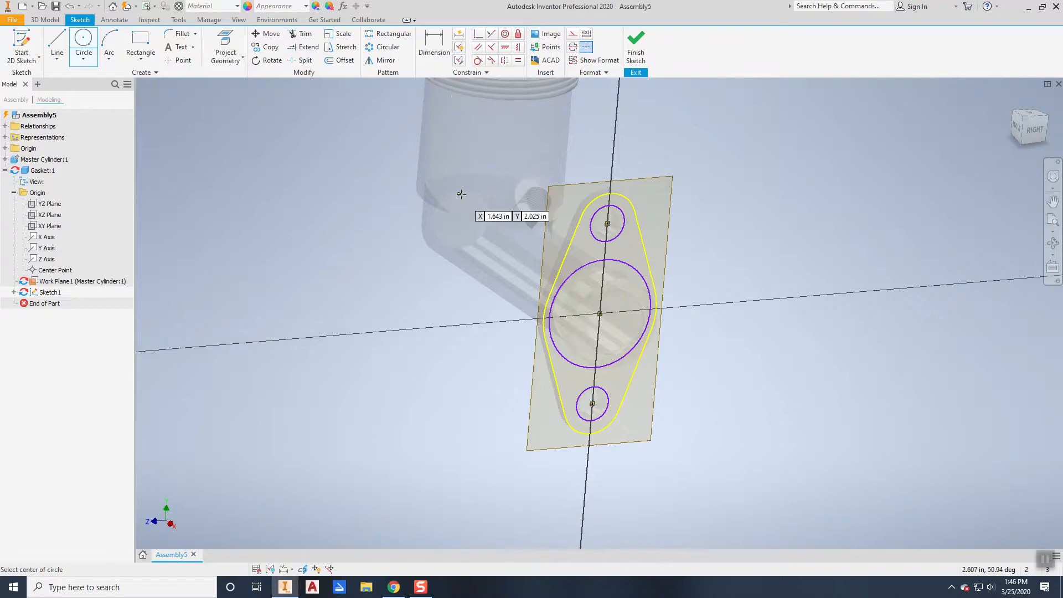
Step: Apply an Equal constraint between the two bolt-hole circles
left_click(518, 60)
left_click(618, 207)
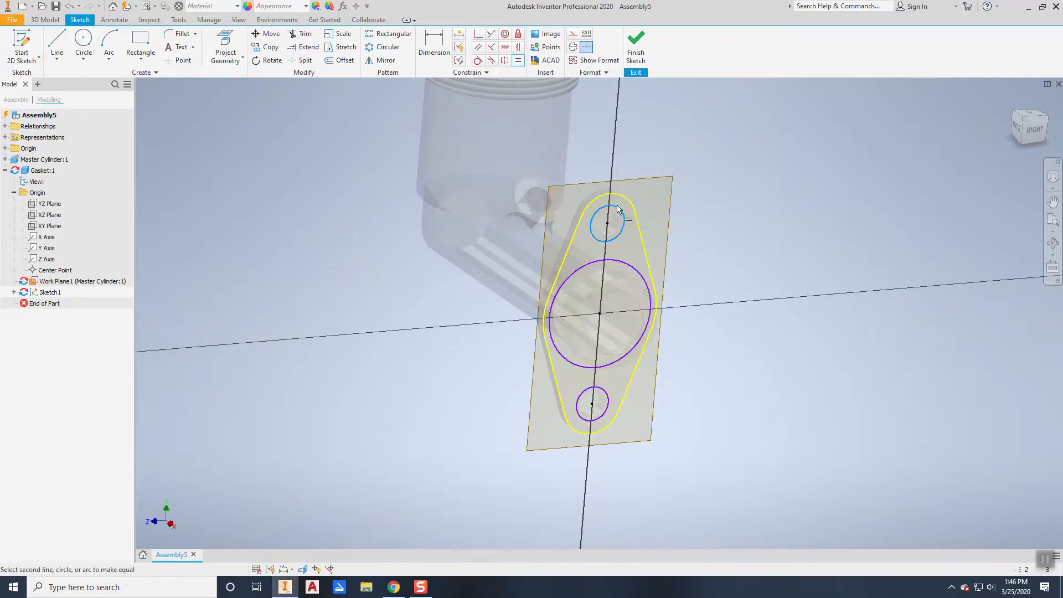
left_click(607, 391)
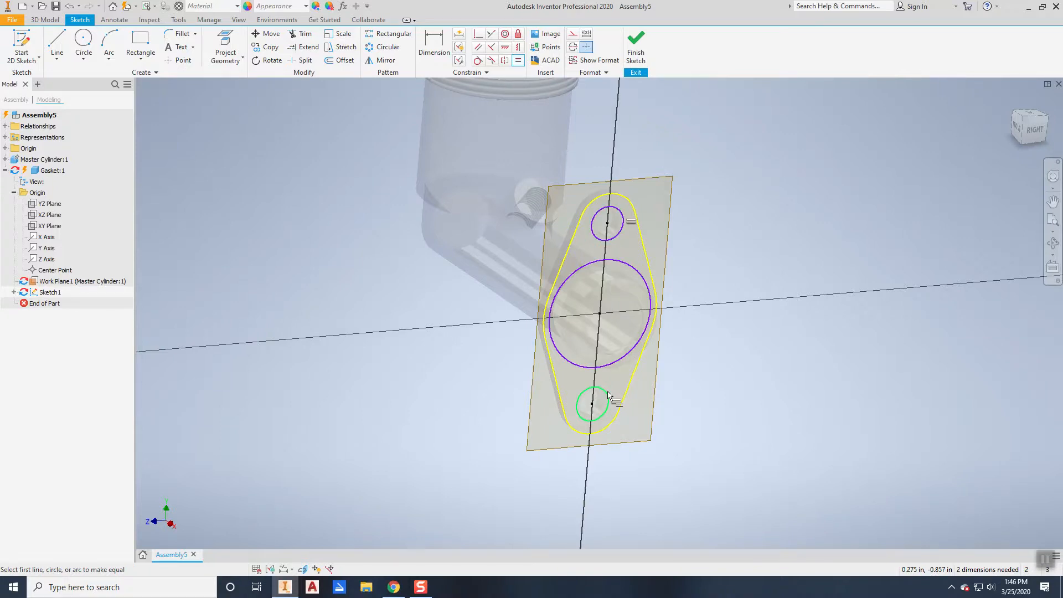
Step: Dimension the upper bolt-hole circle's diameter as 0.35 in
left_click(438, 51)
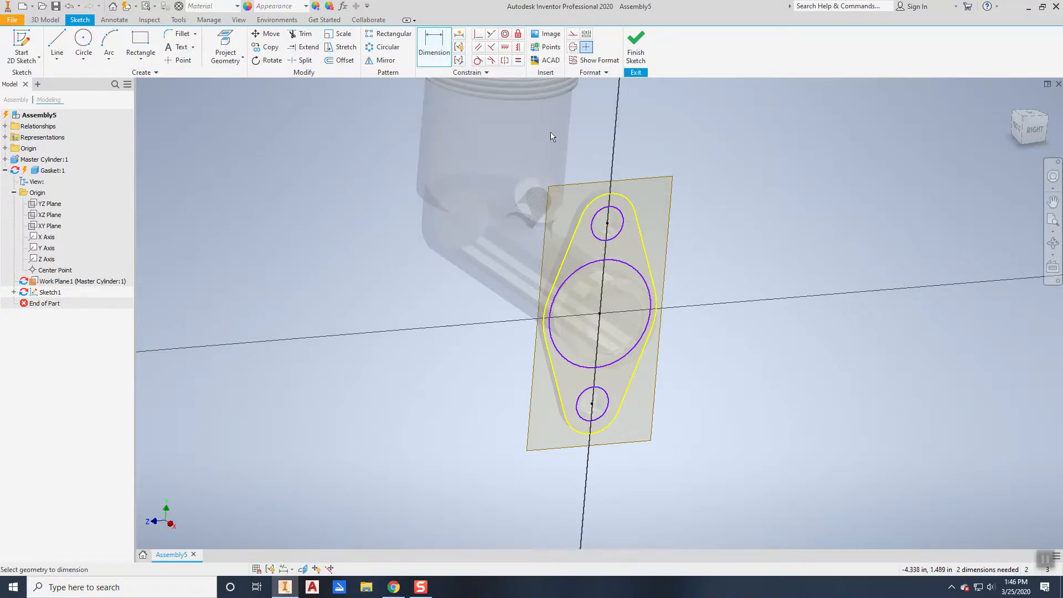
left_click(621, 216)
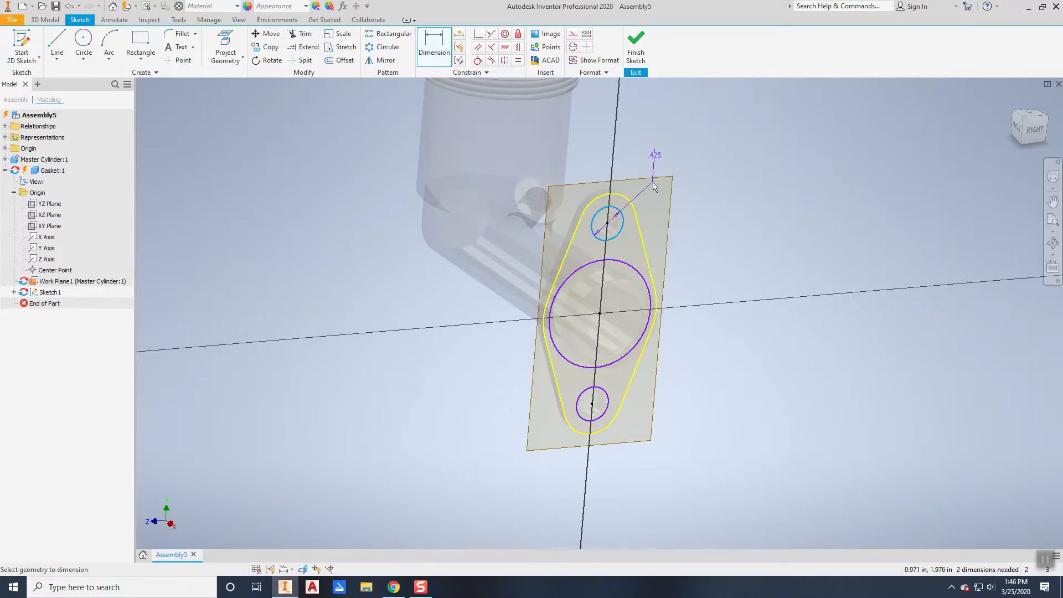
left_click(654, 187)
type(".3")
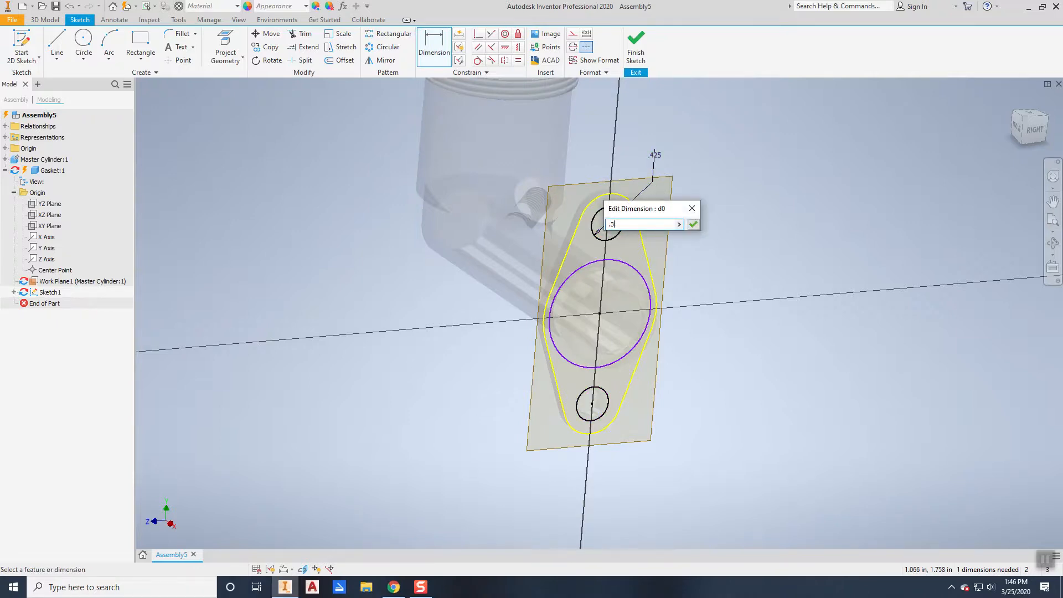
type("5")
key("Return")
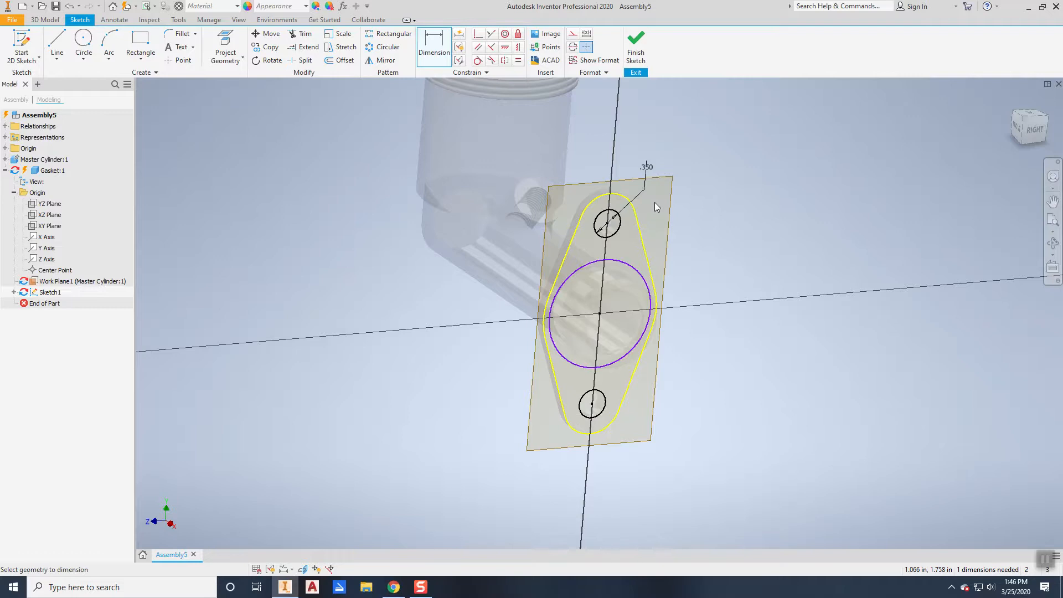
Step: Dimension the large center circle's diameter as 1.15 in and finish the gasket sketch
left_click(648, 293)
left_click(691, 265)
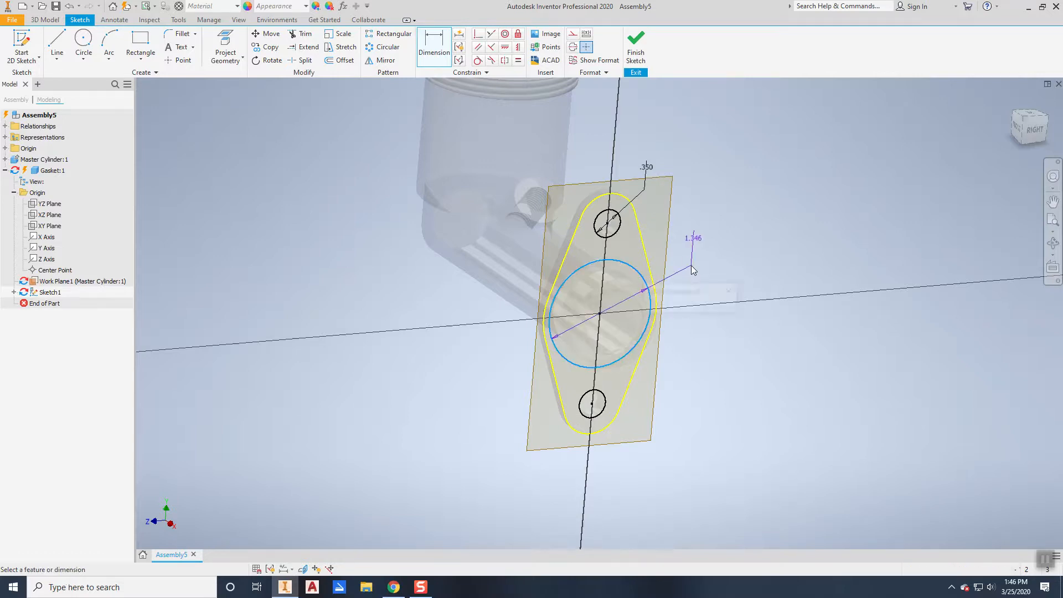
type("1.15")
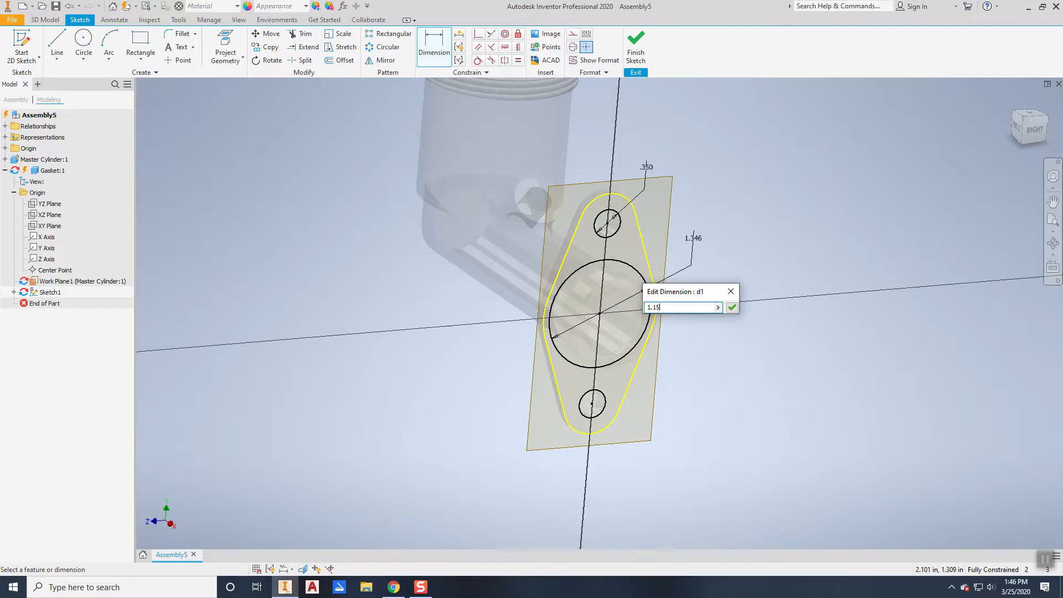
key("Return")
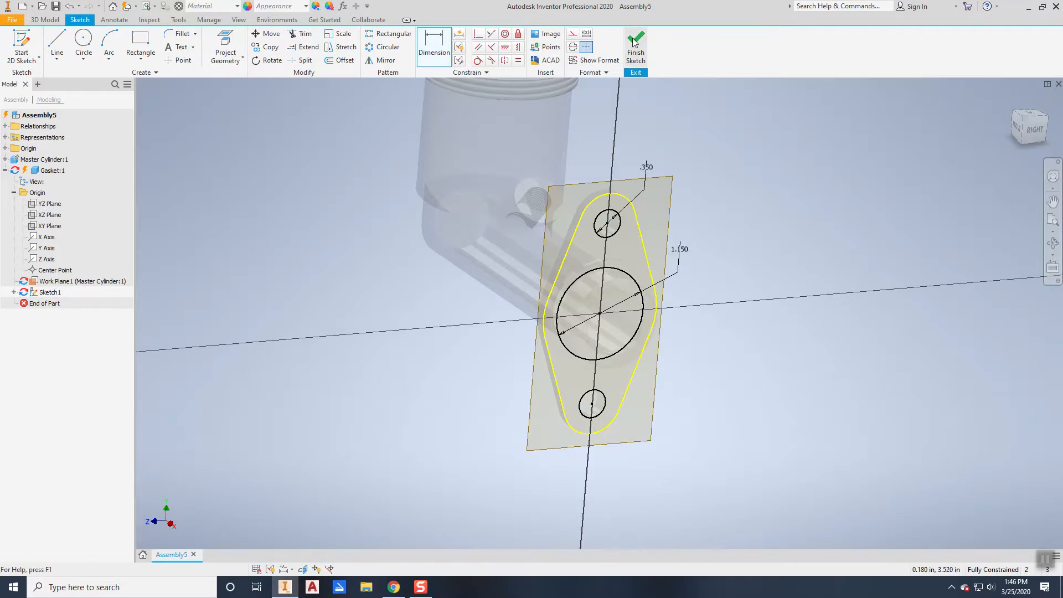
left_click(635, 58)
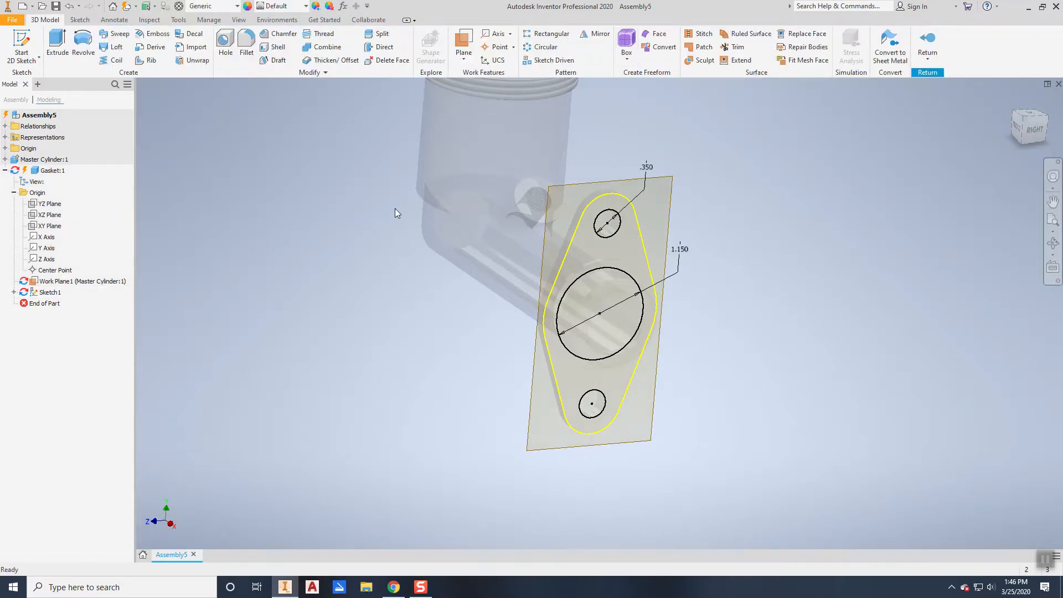
Step: Extrude the gasket profile between the outline and the three circles by 0.05 in, away from the flange
left_click(57, 45)
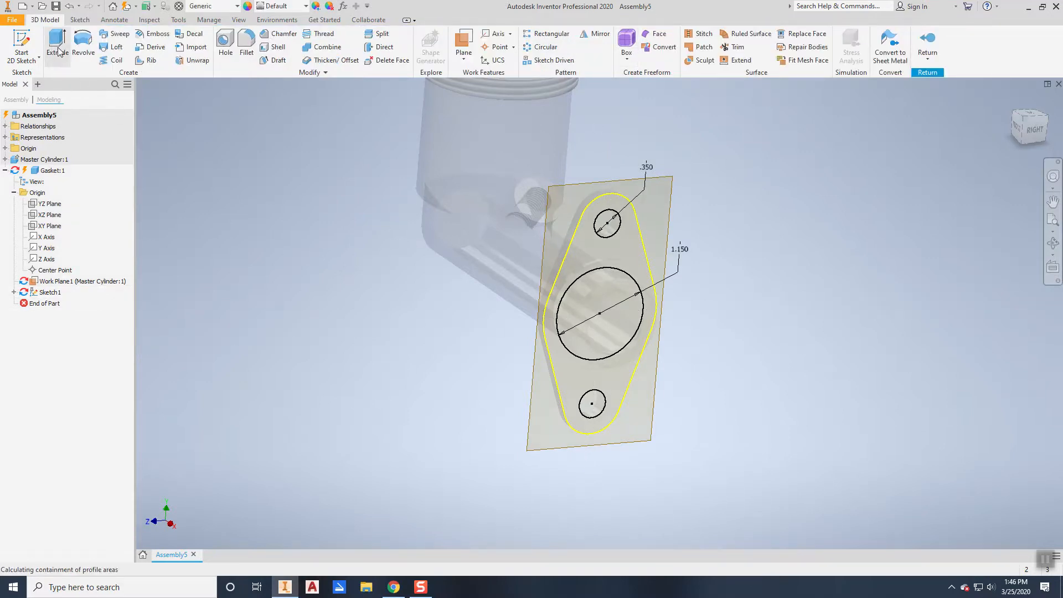
left_click(579, 270)
left_click(198, 188)
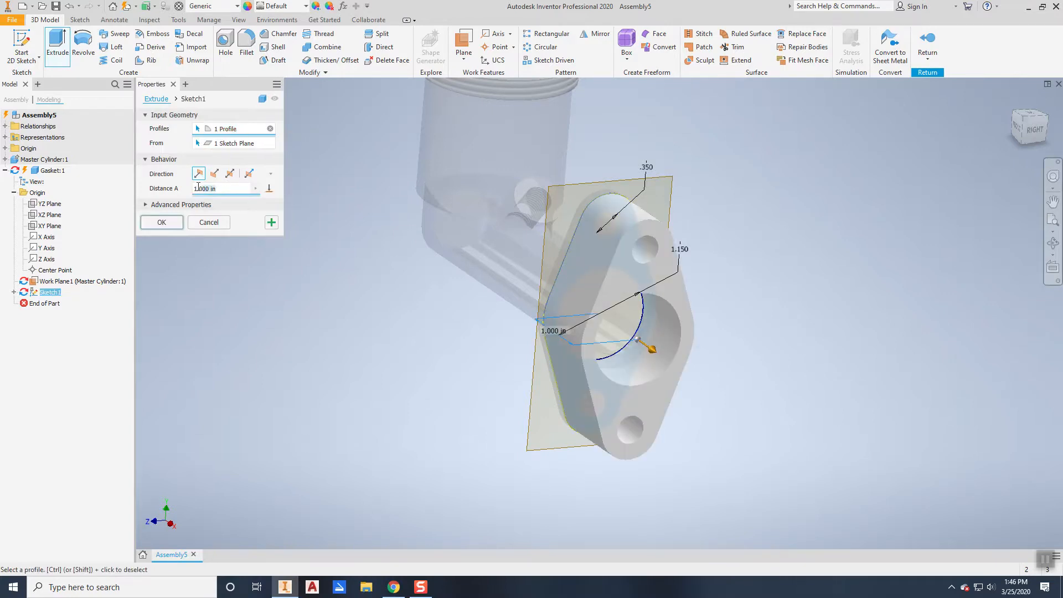
type(".05")
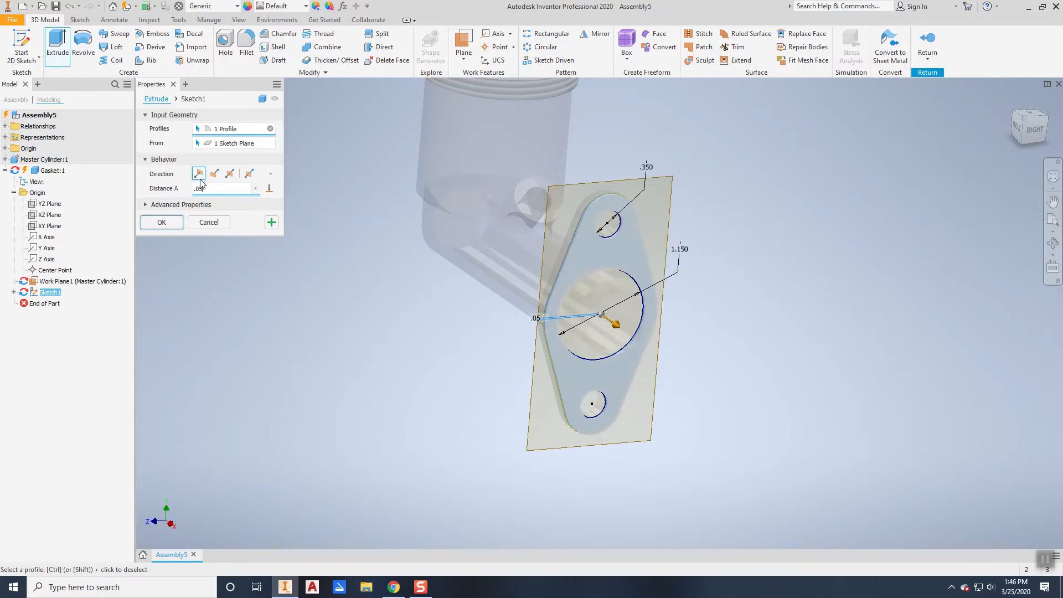
left_click(162, 223)
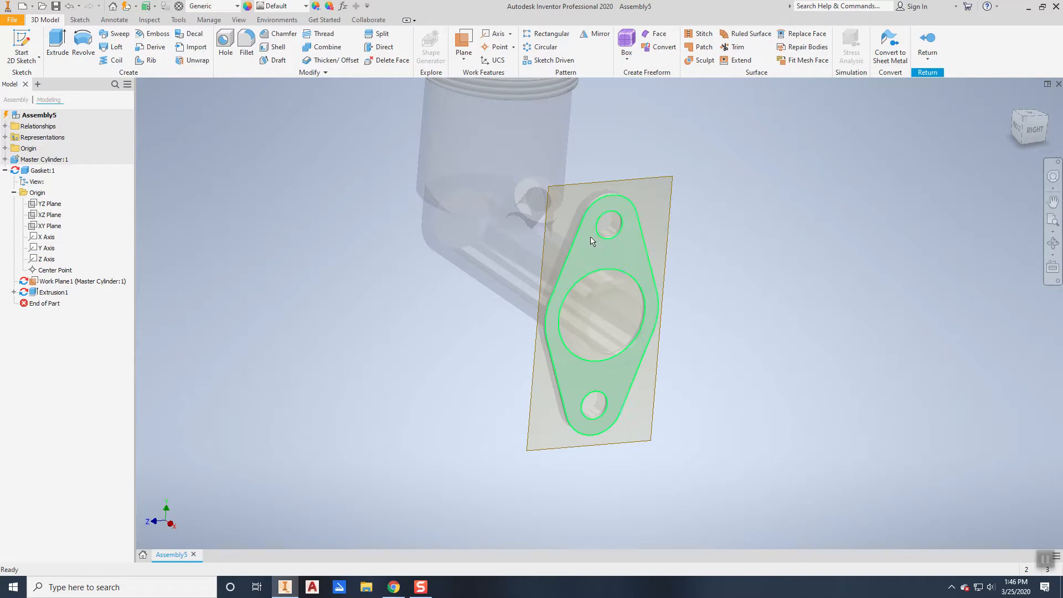
Step: Assign the Rubber material to the gasket and return to the assembly
left_click(213, 7)
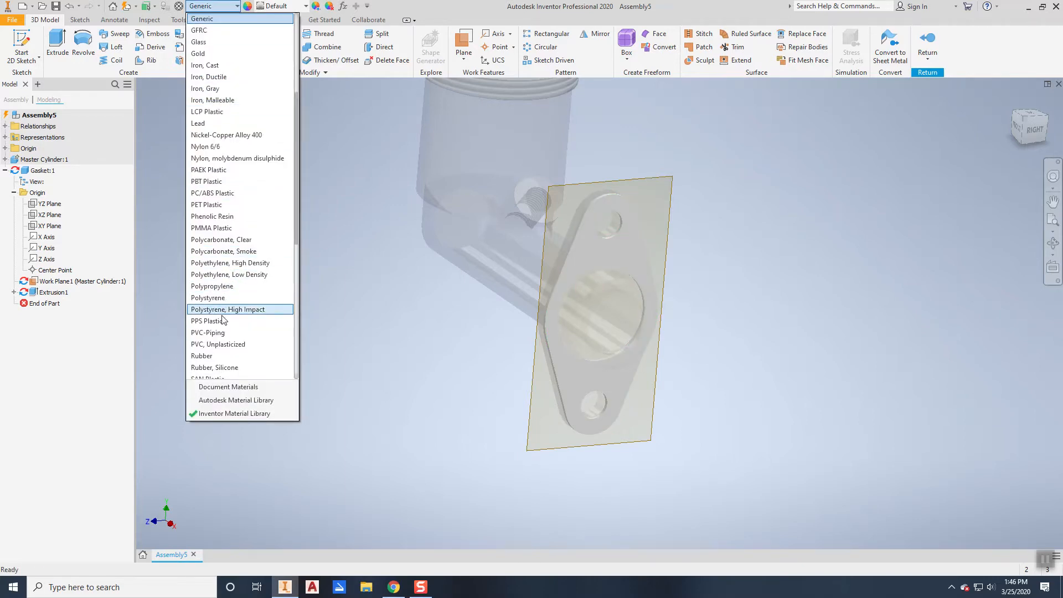
left_click(217, 356)
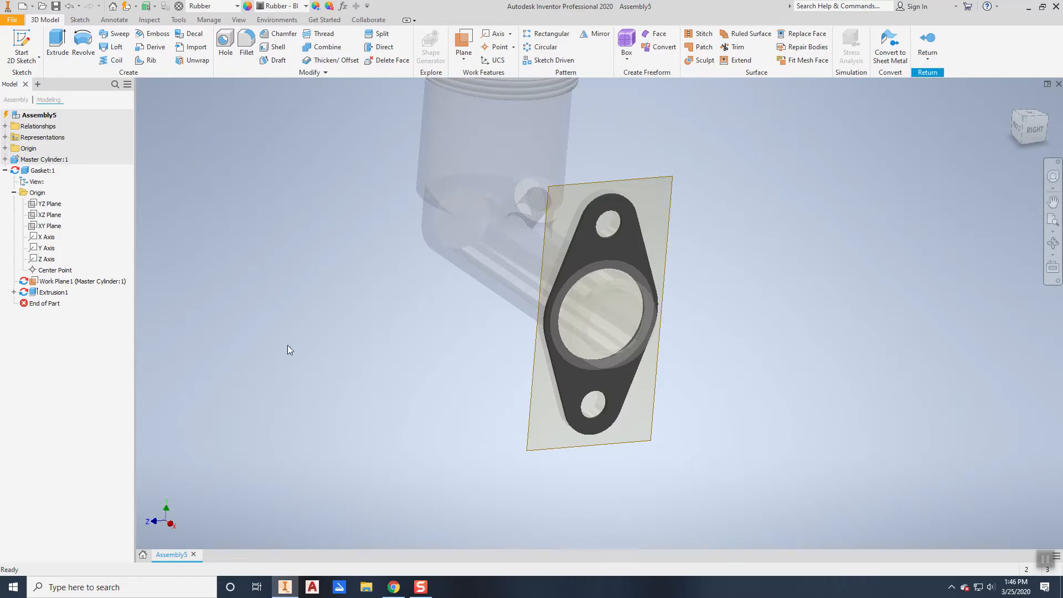
left_click(924, 46)
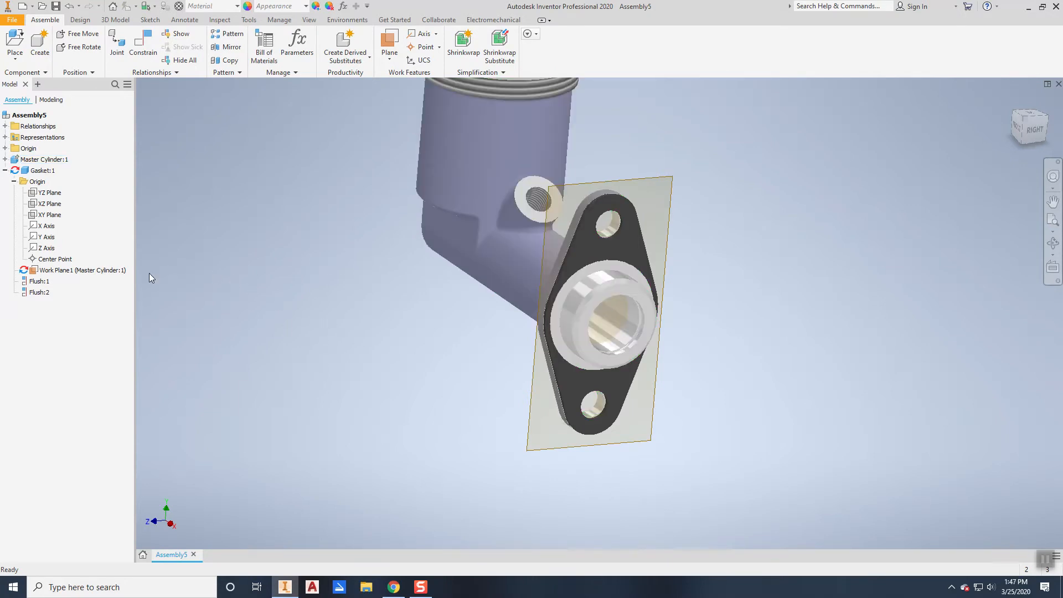
Step: Hide the gasket's Work Plane1 and show the whole assembly in the home view
right_click(91, 271)
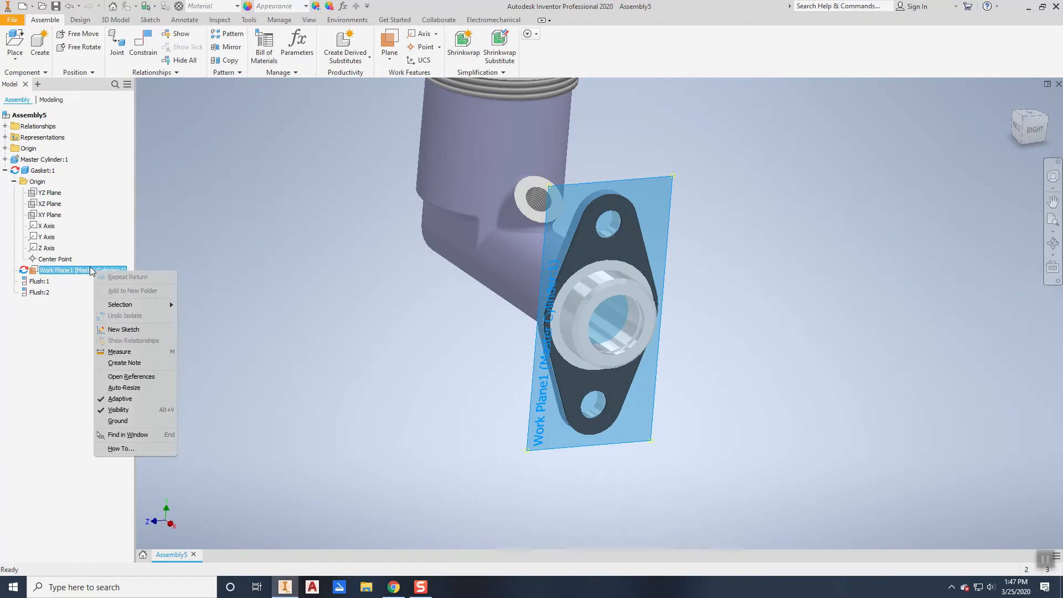
left_click(118, 410)
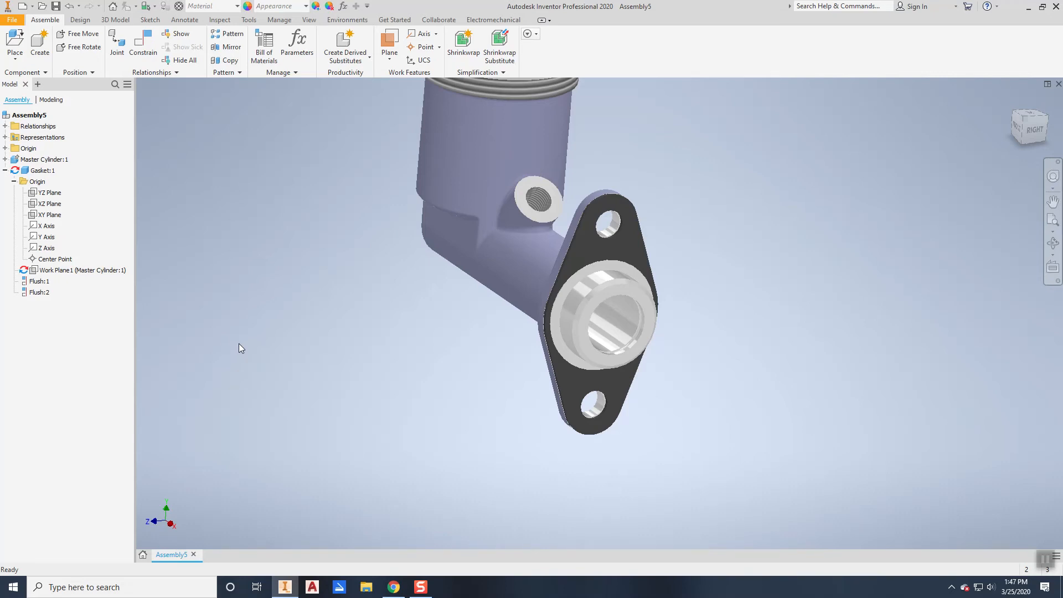
key("F6")
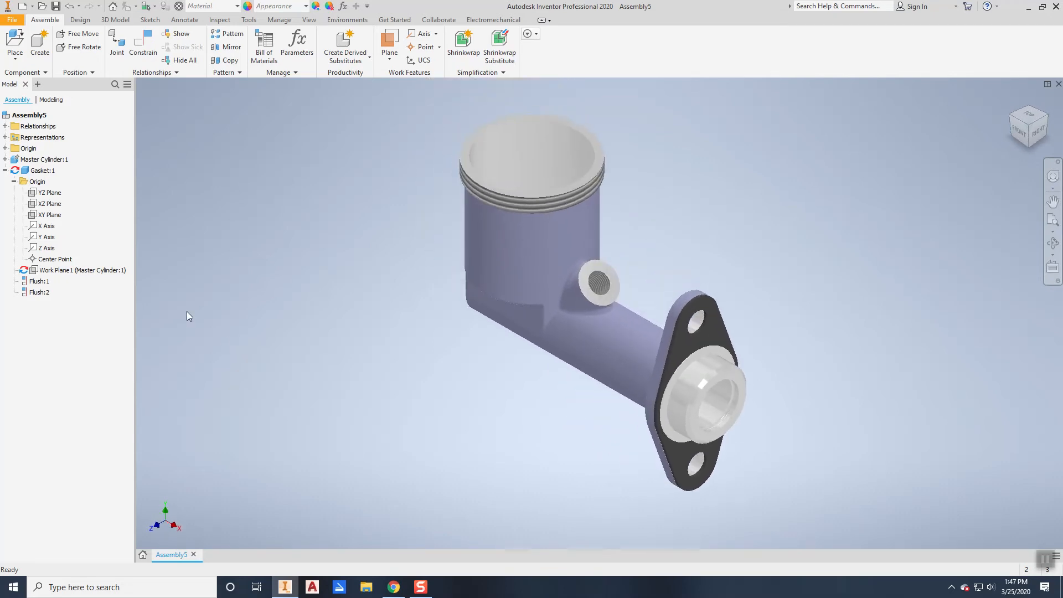